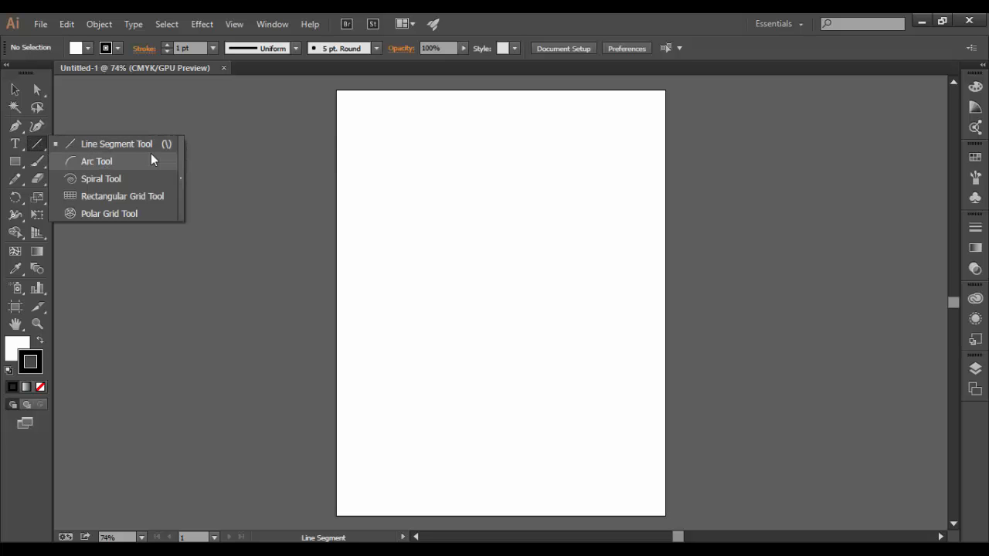
Choose the Arc Tool and tear off the line tools group as a floating panel beside the artboard
{"action": "left_click", "coordinate": [104, 164]}
{"action": "left_click", "coordinate": [38, 144]}
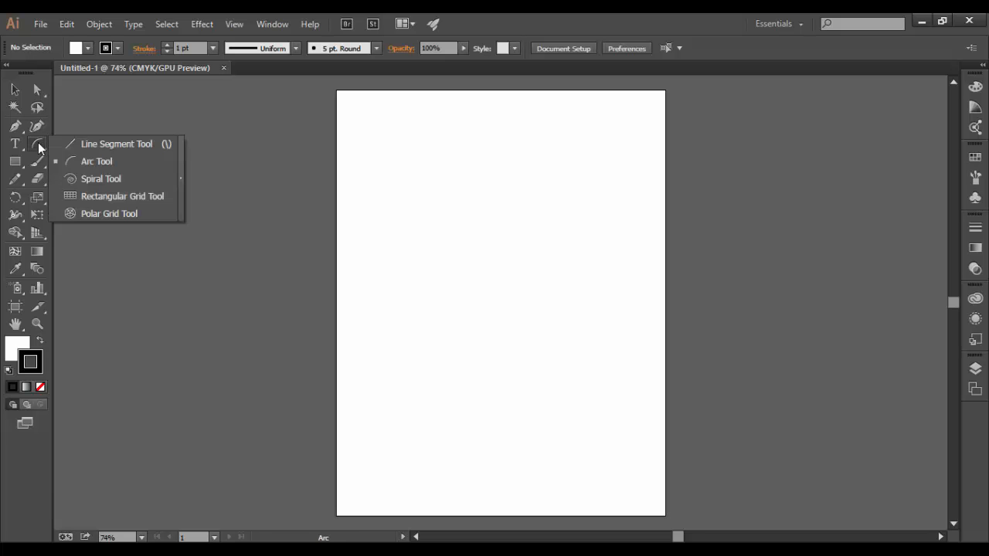
{"action": "left_click", "coordinate": [182, 170]}
{"action": "left_click_drag", "start_coordinate": [113, 154], "coordinate": [230, 127]}
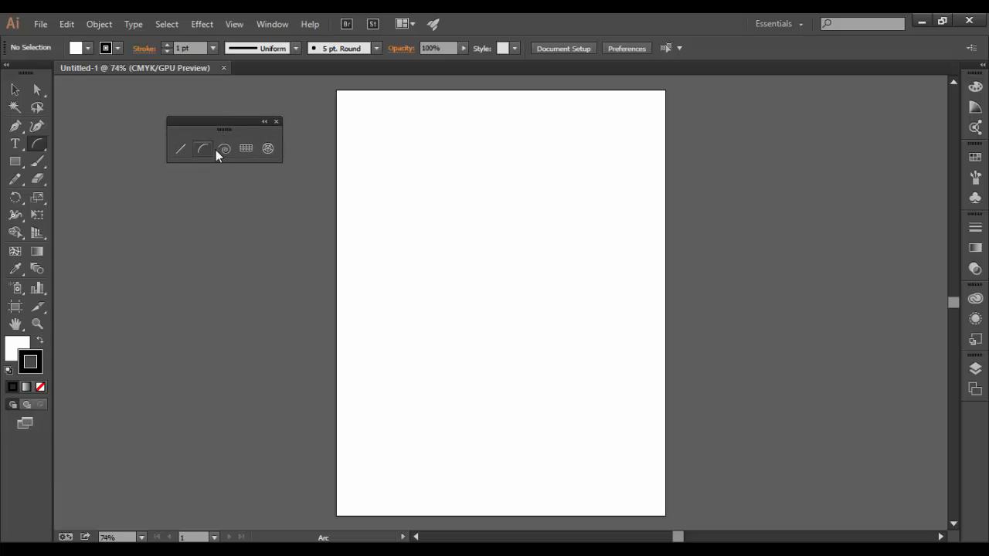
Draw three spirals with the Spiral Tool: one near the artboard's top centre, one lower left and one lower right
{"action": "left_click", "coordinate": [224, 150]}
{"action": "mouse_move", "coordinate": [470, 207]}
{"action": "left_mouse_down"}
{"action": "mouse_move", "coordinate": [512, 239]}
{"action": "mouse_move", "coordinate": [536, 325]}
{"action": "mouse_move", "coordinate": [514, 267]}
{"action": "mouse_move", "coordinate": [520, 274]}
{"action": "mouse_move", "coordinate": [525, 289]}
{"action": "mouse_move", "coordinate": [512, 279]}
{"action": "mouse_move", "coordinate": [505, 301]}
{"action": "mouse_move", "coordinate": [484, 252]}
{"action": "mouse_move", "coordinate": [521, 330]}
{"action": "mouse_move", "coordinate": [479, 270]}
{"action": "mouse_move", "coordinate": [500, 298]}
{"action": "mouse_move", "coordinate": [480, 342]}
{"action": "mouse_move", "coordinate": [463, 260]}
{"action": "mouse_move", "coordinate": [471, 298]}
{"action": "left_mouse_up"}
{"action": "key", "text": "r"}
{"action": "mouse_move", "coordinate": [455, 377]}
{"action": "left_mouse_down"}
{"action": "mouse_move", "coordinate": [482, 418]}
{"action": "mouse_move", "coordinate": [486, 459]}
{"action": "mouse_move", "coordinate": [461, 439]}
{"action": "mouse_move", "coordinate": [474, 465]}
{"action": "mouse_move", "coordinate": [473, 457]}
{"action": "left_mouse_up"}
{"action": "key", "text": "r"}
{"action": "left_click_drag", "start_coordinate": [571, 329], "coordinate": [607, 430]}
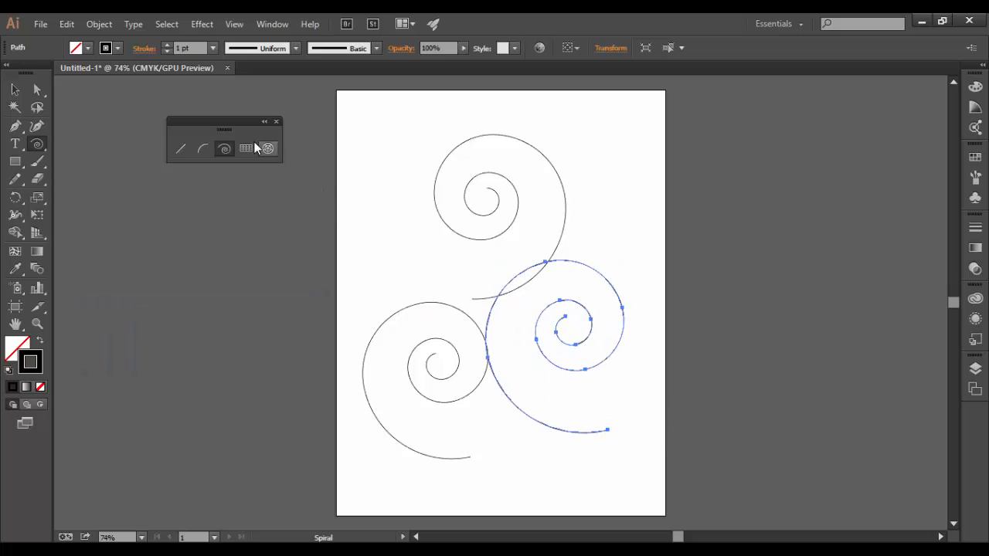
Examine the Spiral tool's radius, decay and segments settings, then cancel without creating a spiral
{"action": "left_click", "coordinate": [393, 232]}
{"action": "left_click_drag", "start_coordinate": [615, 156], "coordinate": [699, 221]}
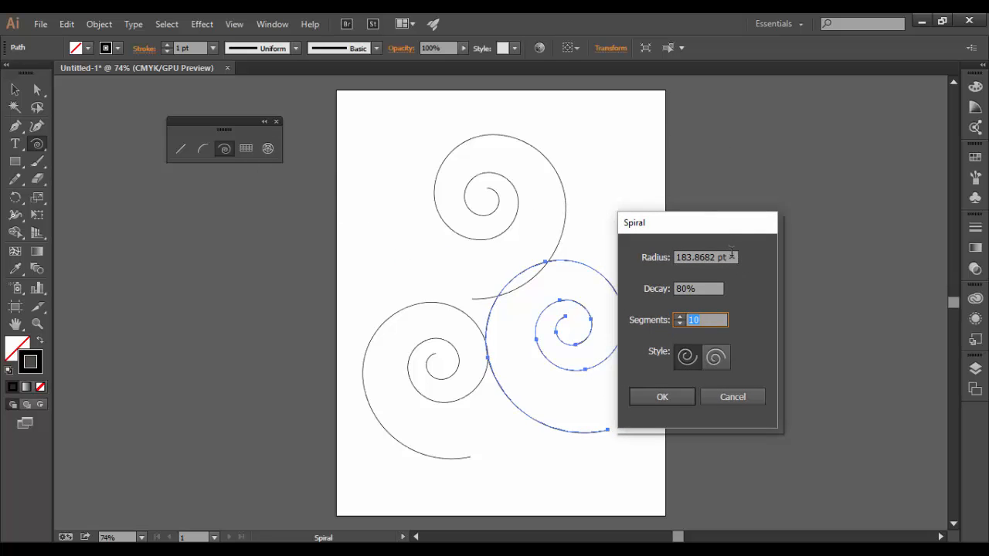
{"action": "left_click_drag", "start_coordinate": [732, 254], "coordinate": [610, 248]}
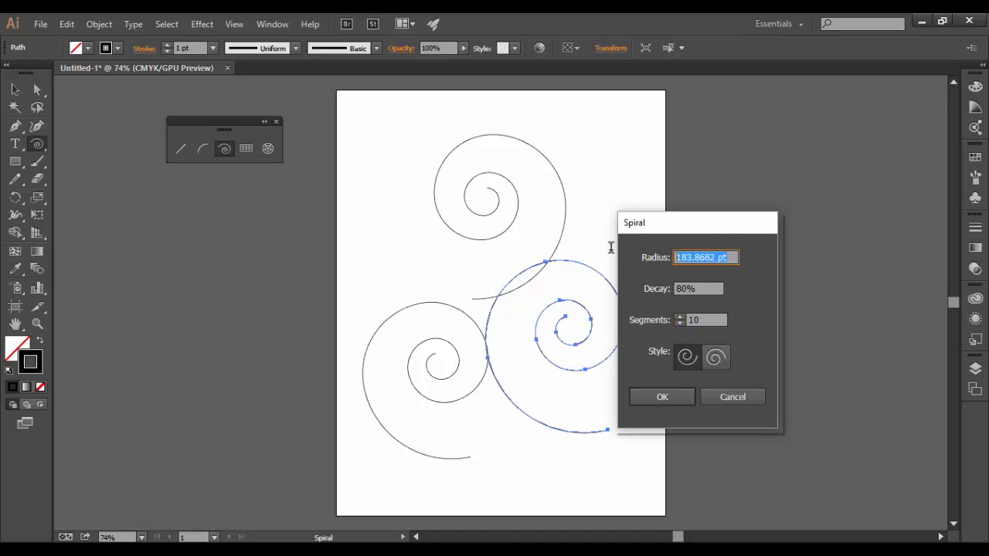
{"action": "left_click", "coordinate": [711, 291]}
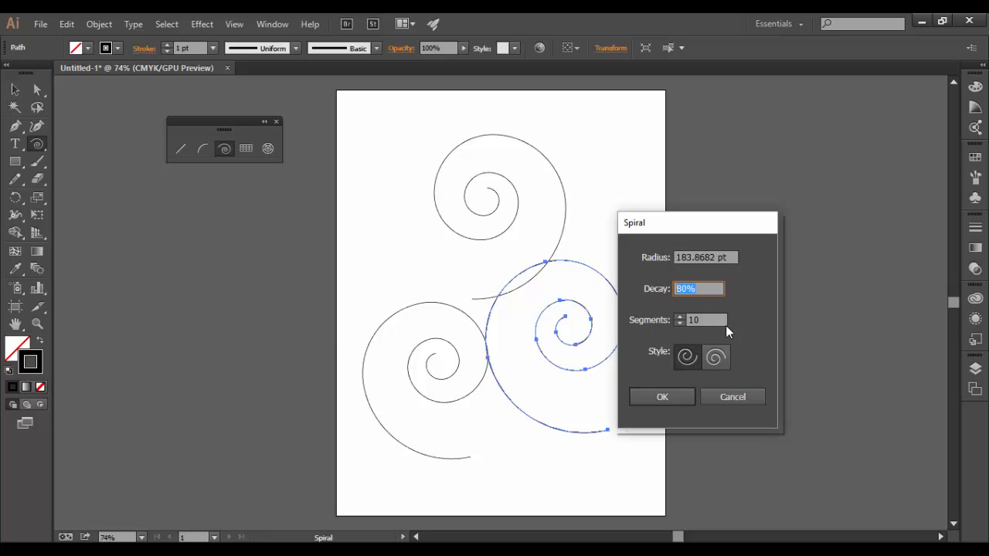
{"action": "left_click", "coordinate": [712, 317]}
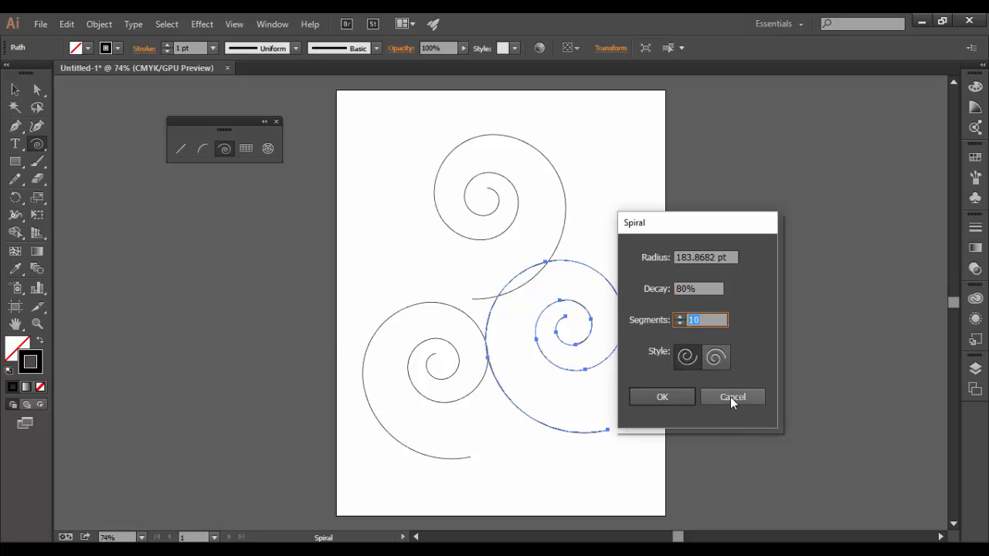
{"action": "left_click", "coordinate": [730, 396]}
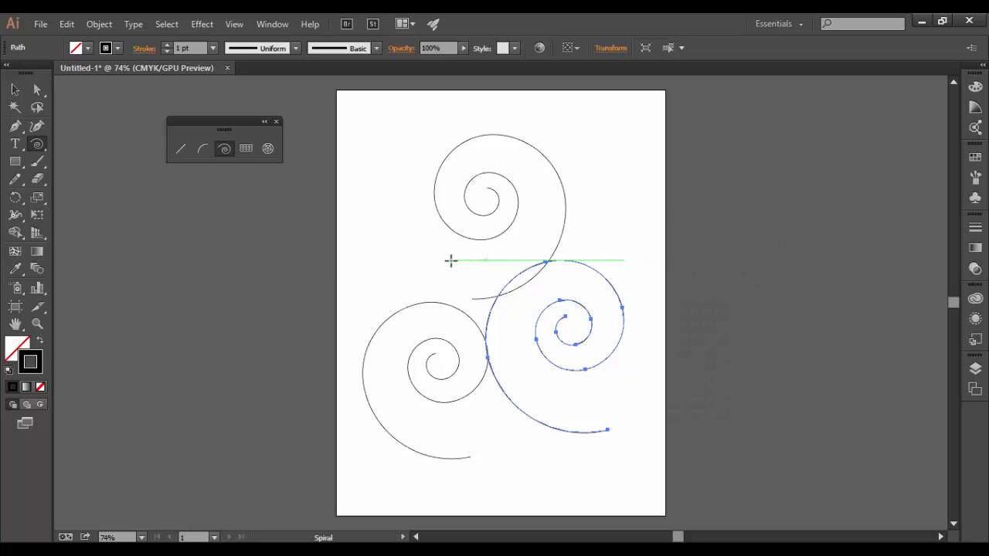
Delete all three spirals from the artboard
{"action": "key", "text": "ctrl+a"}
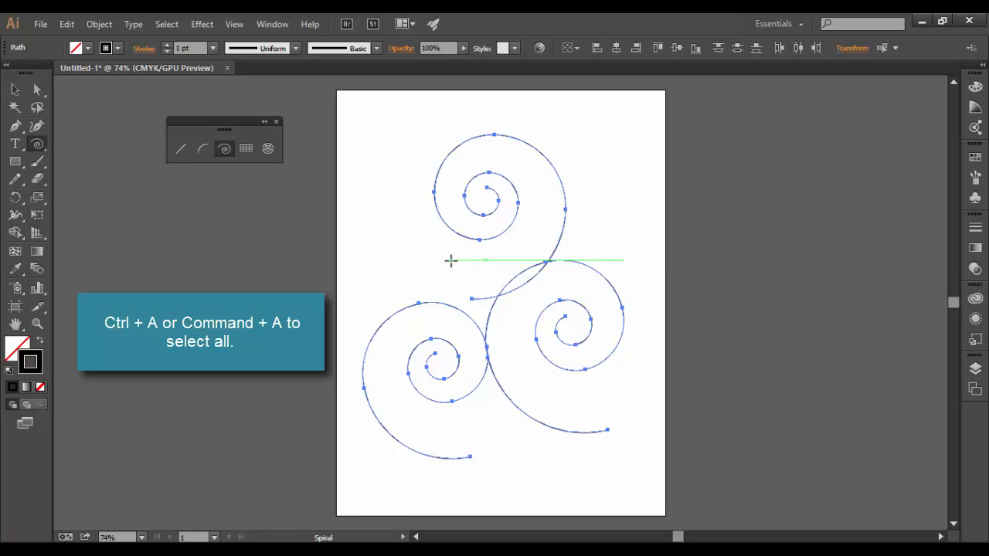
{"action": "key", "text": "Delete"}
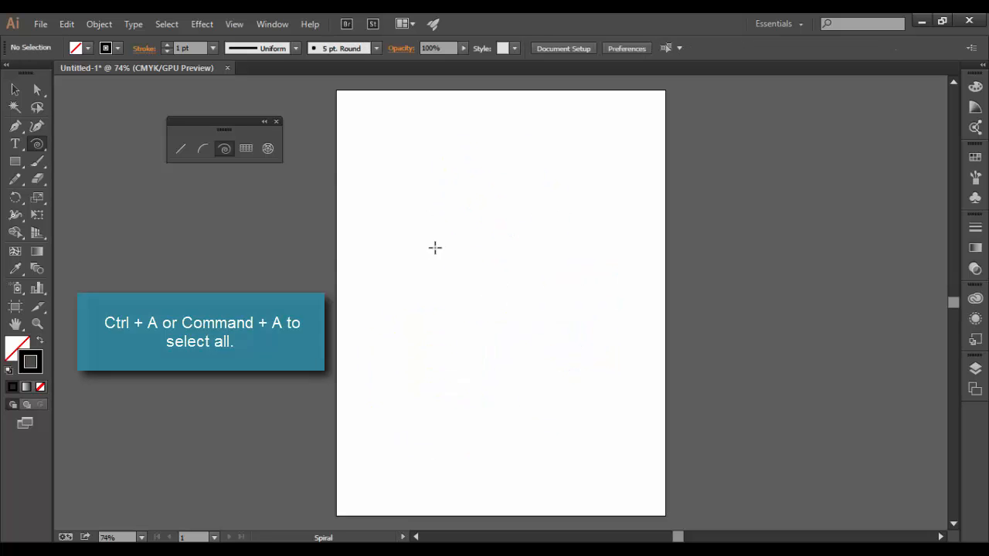
Draw three spirals with extra segments and adjusted decay: a tight one about 265 by 280 pt, a small tight one, and one outgrowing the artboard
{"action": "left_click_drag", "start_coordinate": [468, 240], "coordinate": [511, 331]}
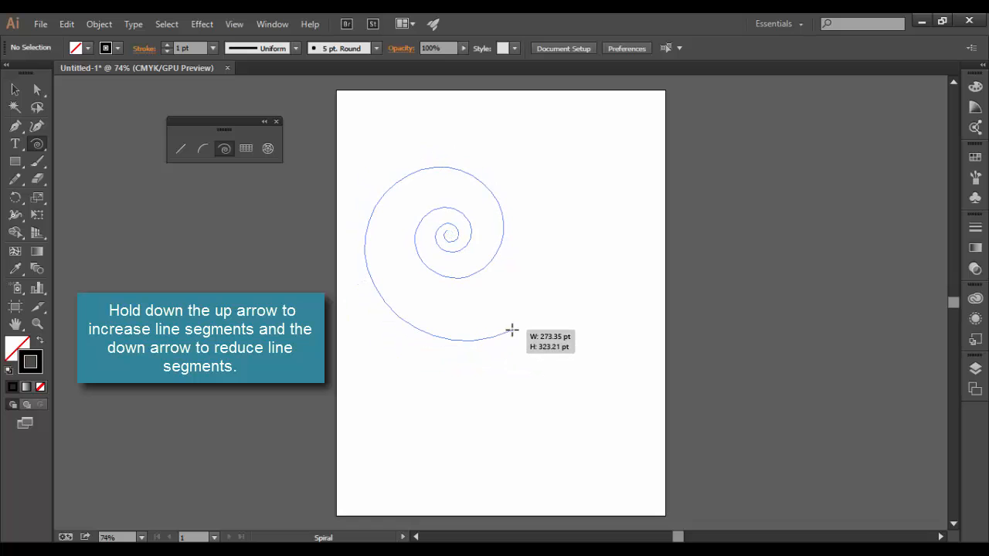
{"action": "left_click_drag", "start_coordinate": [512, 330], "coordinate": [505, 307]}
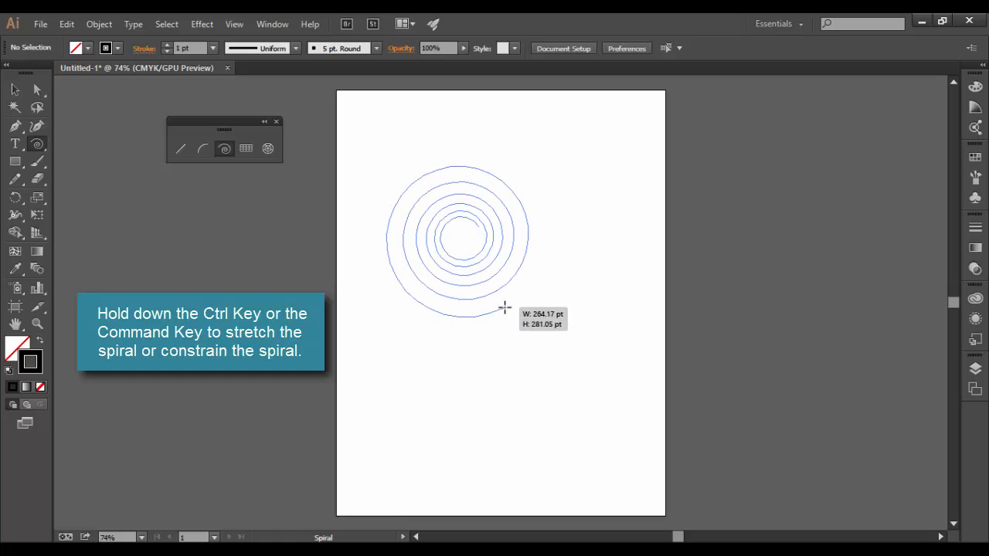
{"action": "mouse_move", "coordinate": [504, 308]}
{"action": "left_mouse_down"}
{"action": "mouse_move", "coordinate": [512, 322]}
{"action": "mouse_move", "coordinate": [503, 307]}
{"action": "left_mouse_up"}
{"action": "left_click_drag", "start_coordinate": [509, 372], "coordinate": [535, 402]}
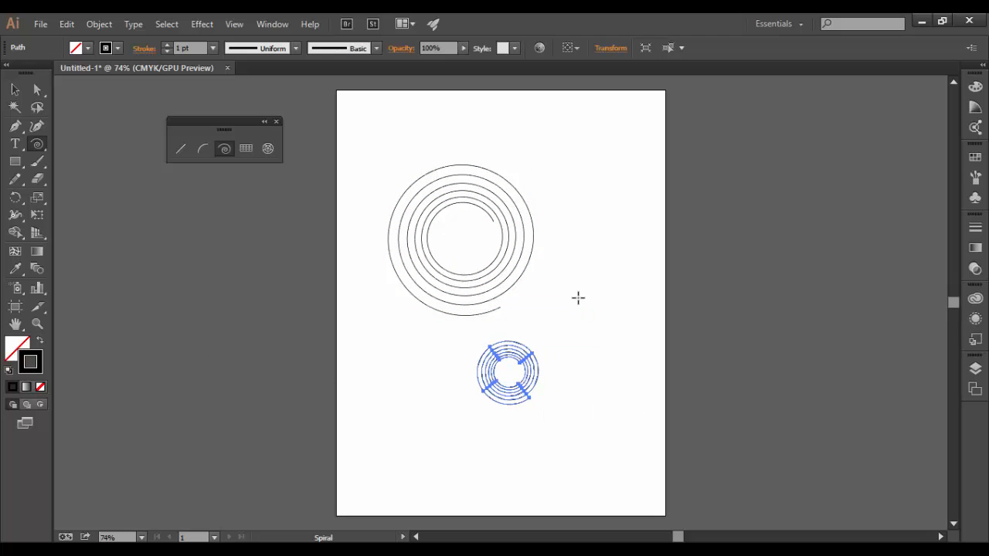
{"action": "mouse_move", "coordinate": [574, 298]}
{"action": "left_mouse_down"}
{"action": "mouse_move", "coordinate": [580, 319]}
{"action": "mouse_move", "coordinate": [578, 311]}
{"action": "left_mouse_up"}
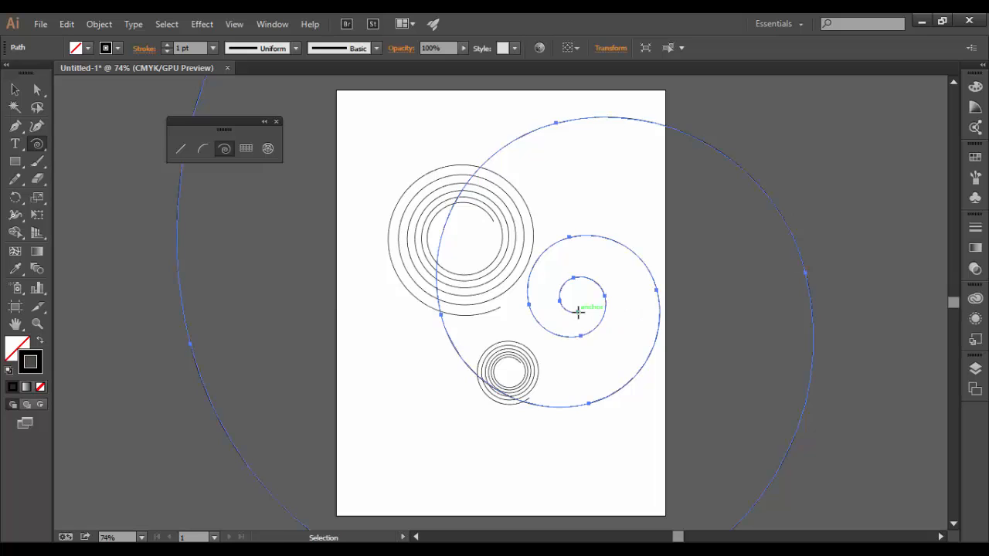
Create a spiral by numeric settings near the artboard's left edge, with decay 80% and 10 segments
{"action": "left_click", "coordinate": [364, 329]}
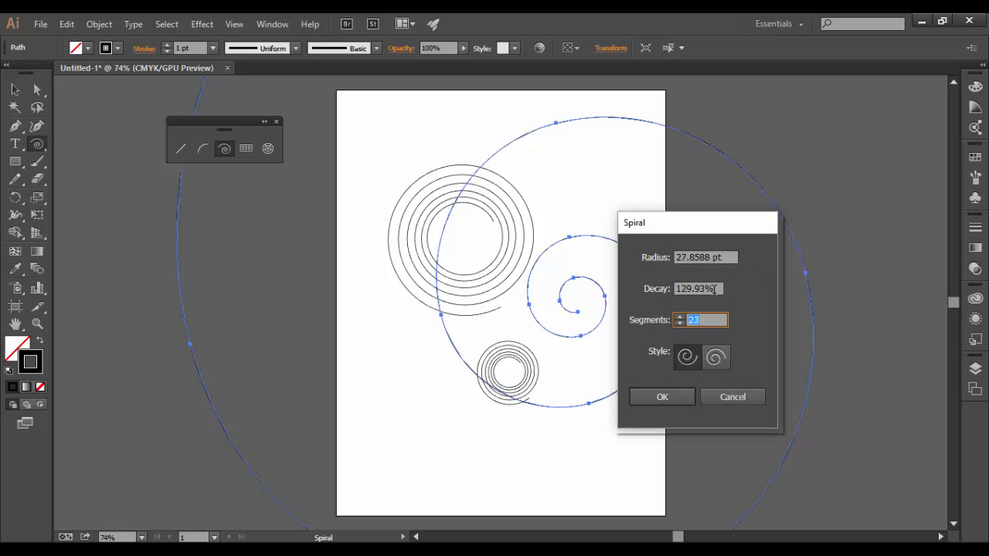
{"action": "left_click", "coordinate": [720, 288]}
{"action": "type", "text": "8"}
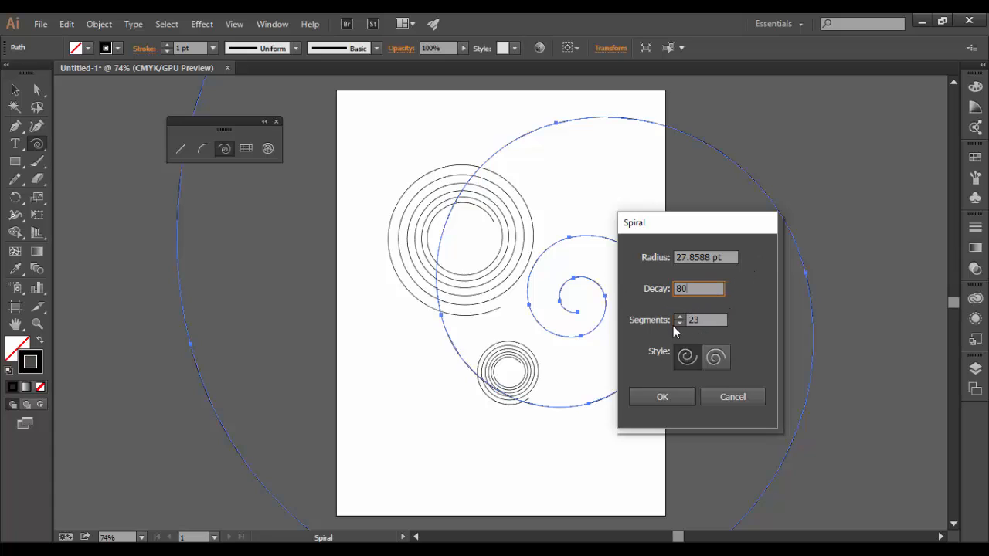
{"action": "type", "text": "0"}
{"action": "key", "text": "Tab"}
{"action": "type", "text": "10"}
{"action": "left_click", "coordinate": [663, 396]}
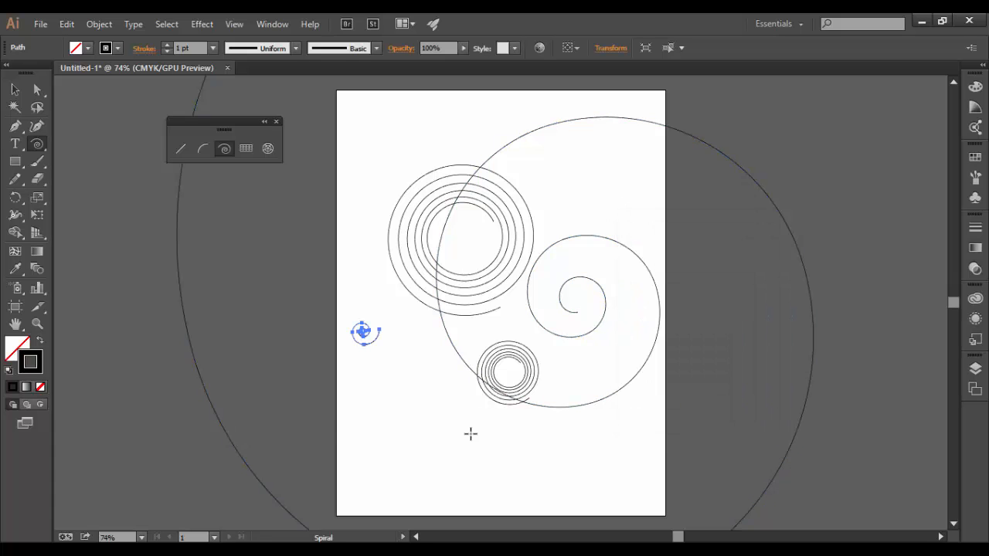
Draw more spirals on the lower part of the artboard, the last one attached to the outer end of another below the page edge
{"action": "left_click_drag", "start_coordinate": [354, 384], "coordinate": [391, 446]}
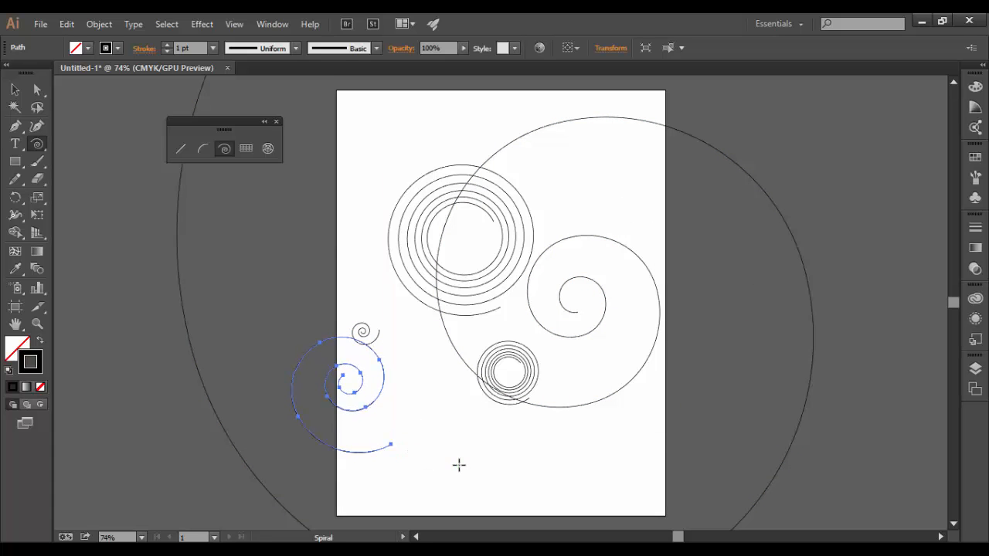
{"action": "left_click_drag", "start_coordinate": [312, 234], "coordinate": [481, 503]}
{"action": "key", "text": "space"}
{"action": "scroll", "coordinate": [474, 417], "scroll_direction": "down", "scroll_amount": 3}
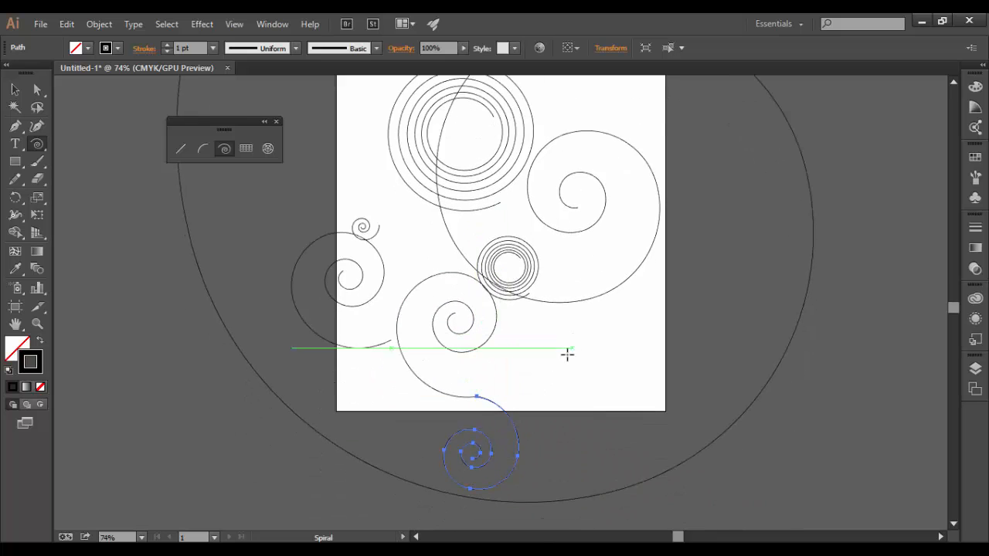
Select every spiral in the document and delete them all
{"action": "scroll", "coordinate": [567, 353], "scroll_direction": "up", "scroll_amount": 2}
{"action": "key", "text": "ctrl+a"}
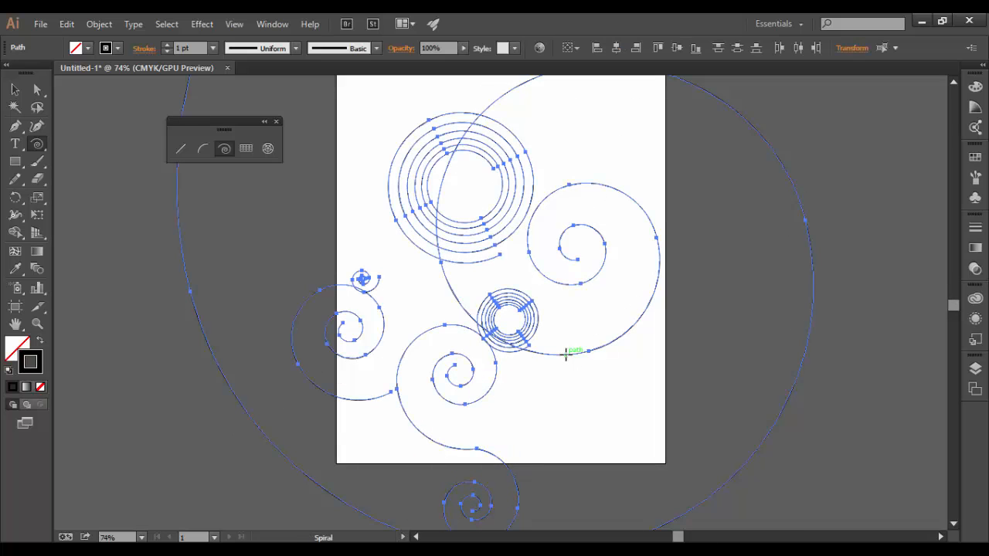
{"action": "key", "text": "Delete"}
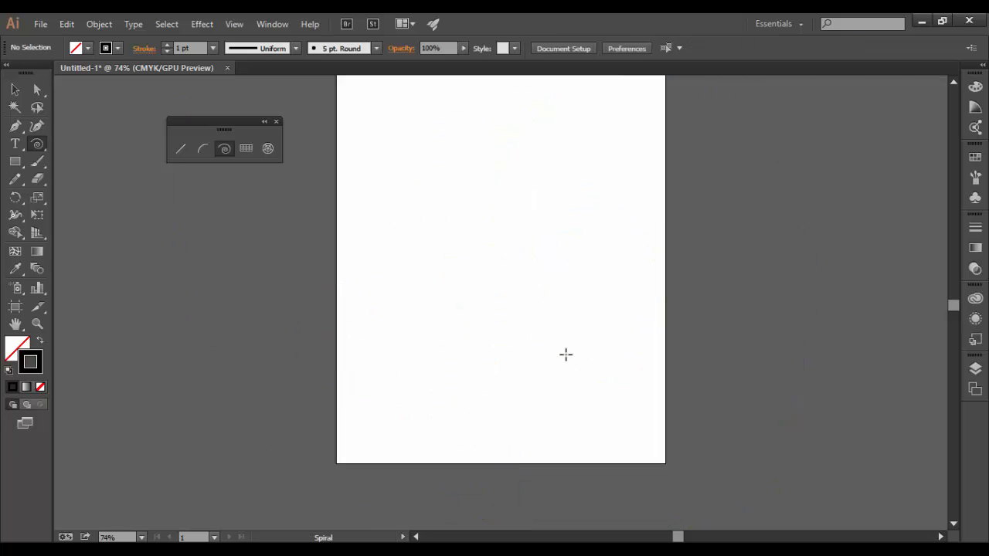
Draw two opposing spirals whose outer ends meet in an S-shape, the lower one about 163 by 203 pt
{"action": "scroll", "coordinate": [565, 354], "scroll_direction": "up", "scroll_amount": 2}
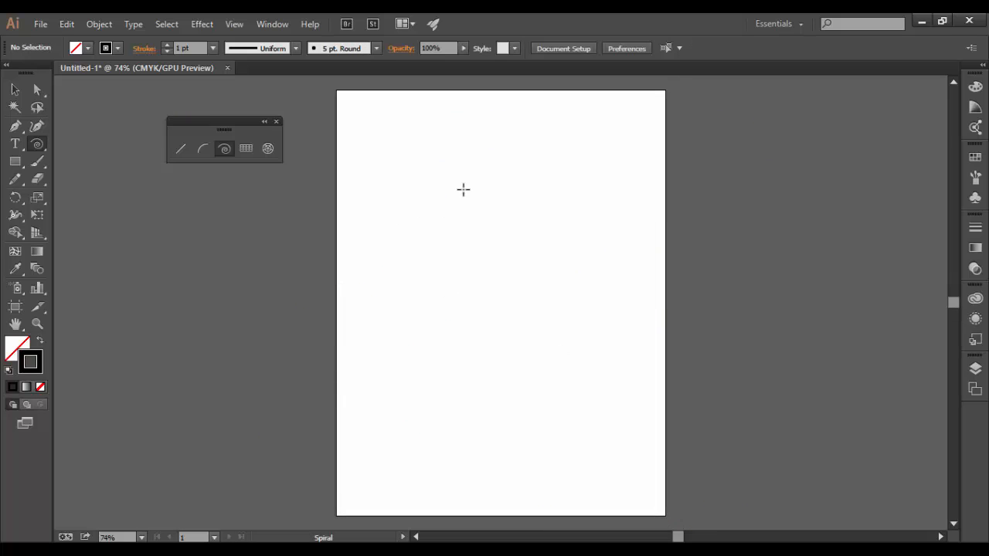
{"action": "left_click_drag", "start_coordinate": [490, 153], "coordinate": [509, 226]}
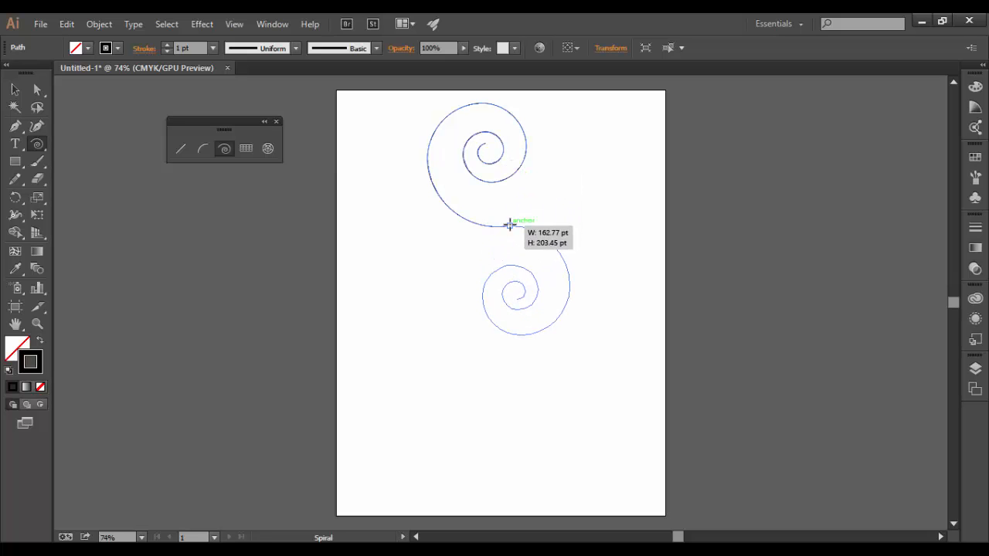
{"action": "left_click_drag", "start_coordinate": [509, 225], "coordinate": [509, 226]}
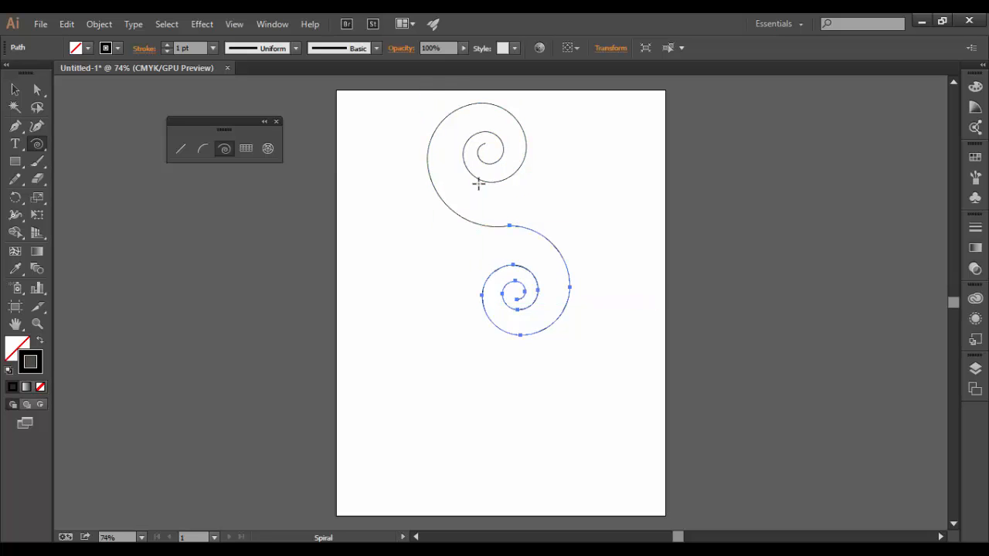
Select the two meeting end anchor points with the Direct Selection Tool and join the spirals into one path
{"action": "left_click", "coordinate": [37, 89]}
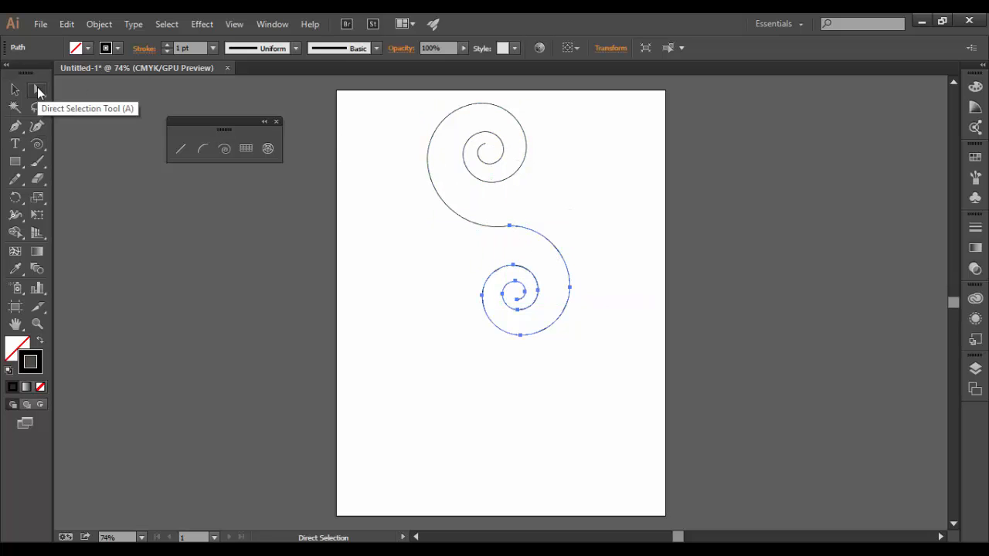
{"action": "left_click", "coordinate": [435, 266]}
{"action": "left_click_drag", "start_coordinate": [480, 201], "coordinate": [540, 260]}
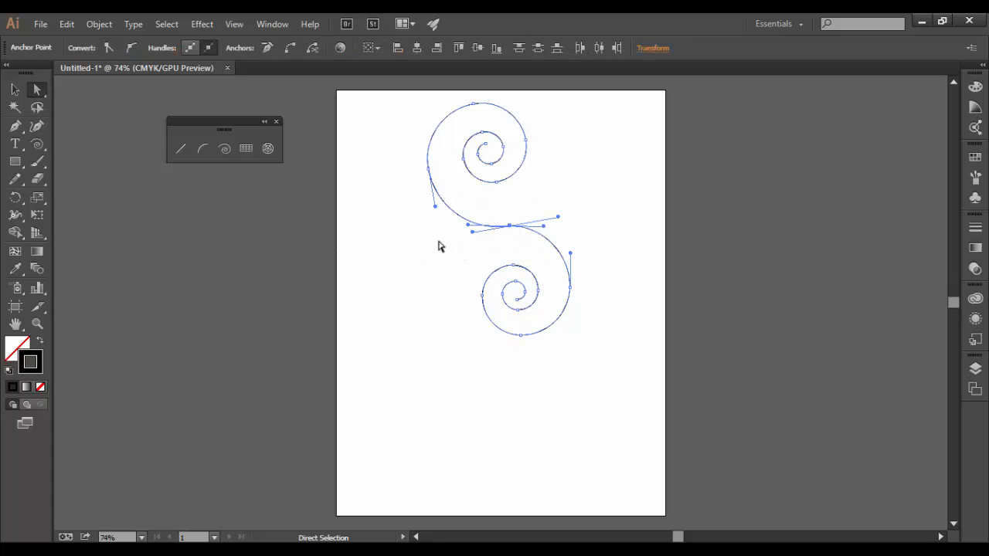
{"action": "key", "text": "ctrl+j"}
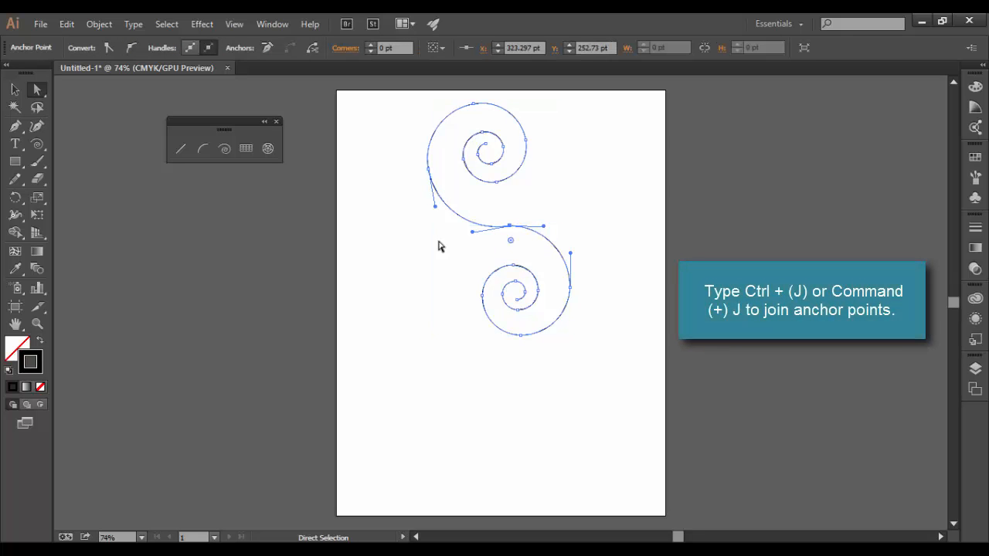
{"action": "left_click", "coordinate": [135, 29]}
{"action": "mouse_move", "coordinate": [100, 25]}
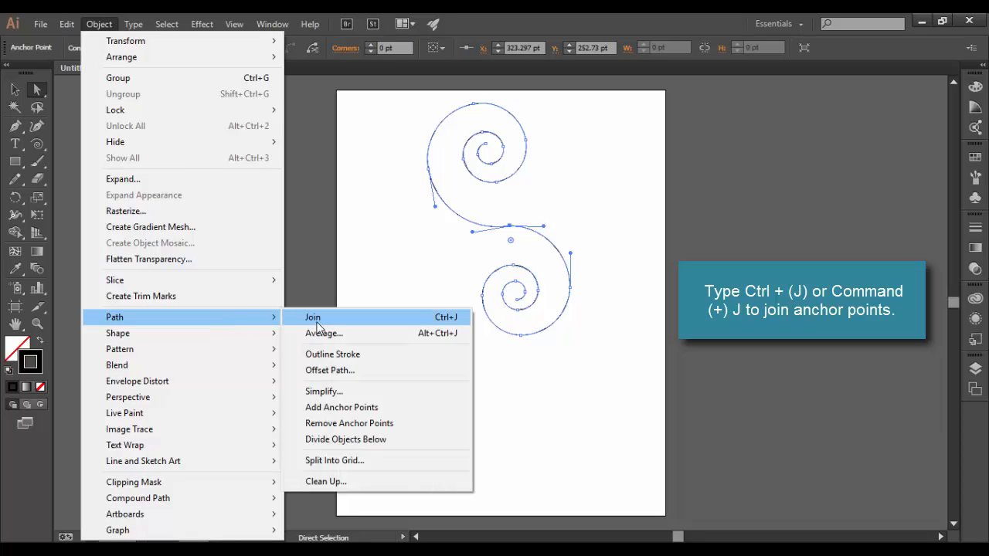
{"action": "left_click", "coordinate": [433, 278]}
{"action": "left_click", "coordinate": [507, 229]}
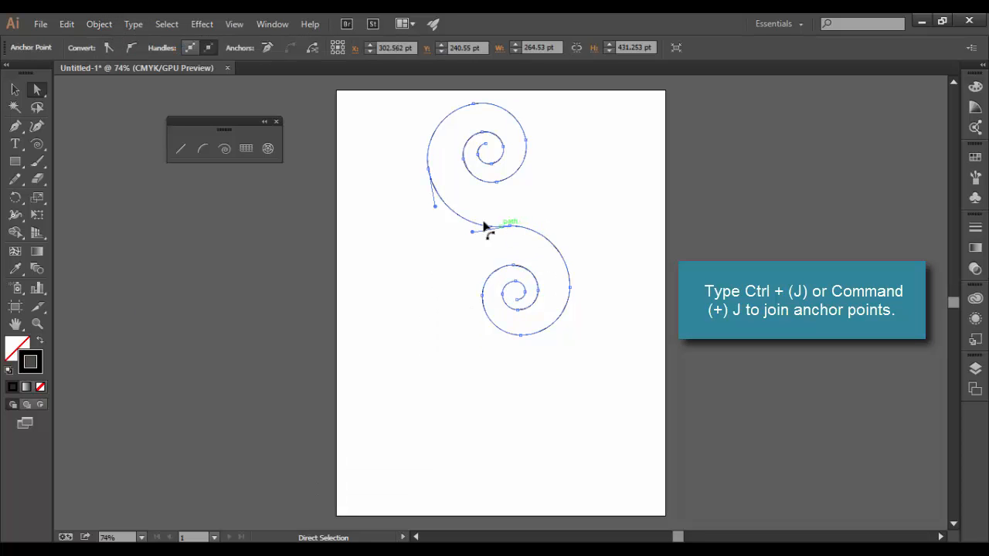
Move the joined S-shaped path toward the left side of the artboard, then delete it
{"action": "left_click", "coordinate": [406, 212]}
{"action": "left_click", "coordinate": [15, 91]}
{"action": "left_click_drag", "start_coordinate": [397, 113], "coordinate": [455, 167]}
{"action": "left_click_drag", "start_coordinate": [541, 240], "coordinate": [469, 277]}
{"action": "left_click", "coordinate": [629, 450]}
{"action": "left_click", "coordinate": [484, 362]}
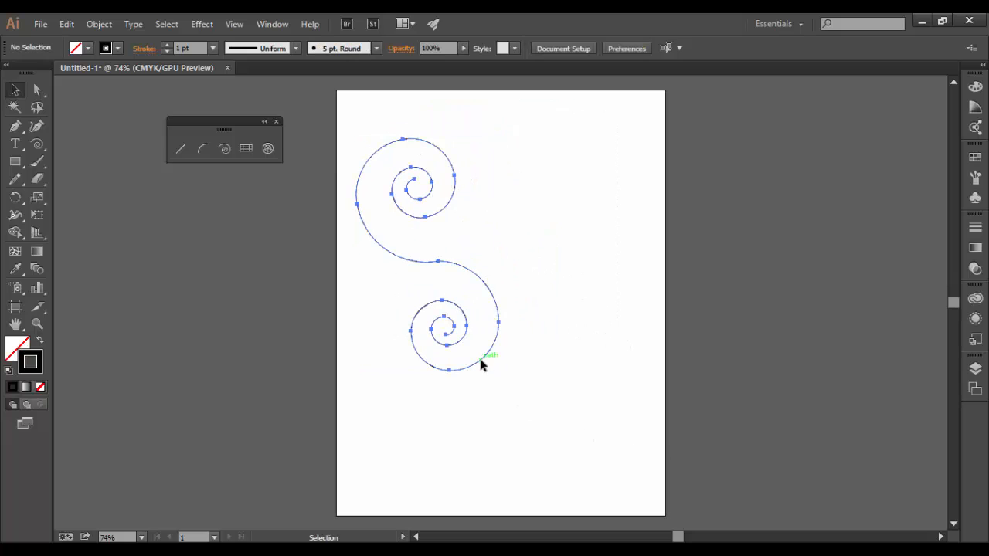
{"action": "key", "text": "Delete"}
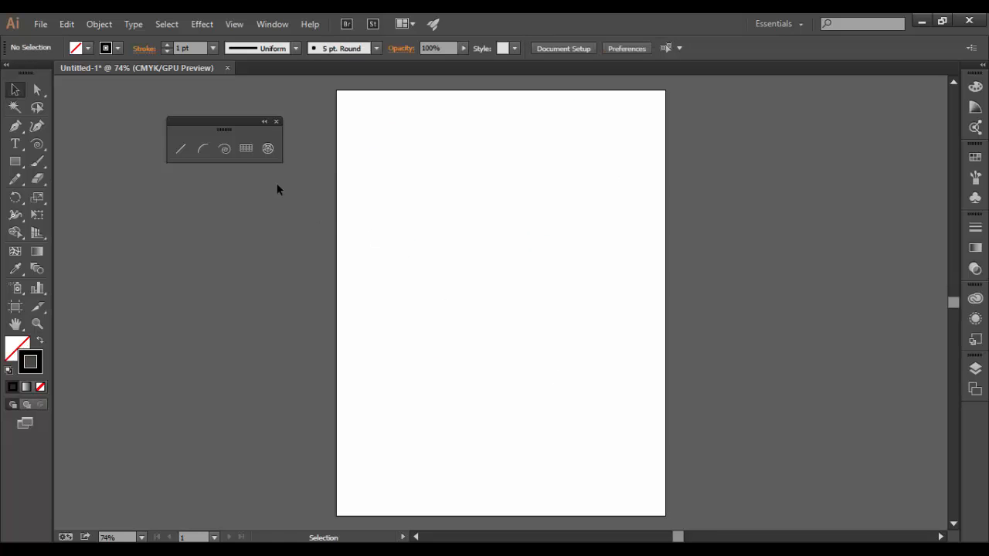
Draw one large spiral with extra segments filling most of the artboard's width
{"action": "left_click", "coordinate": [223, 148]}
{"action": "left_click_drag", "start_coordinate": [481, 223], "coordinate": [544, 342]}
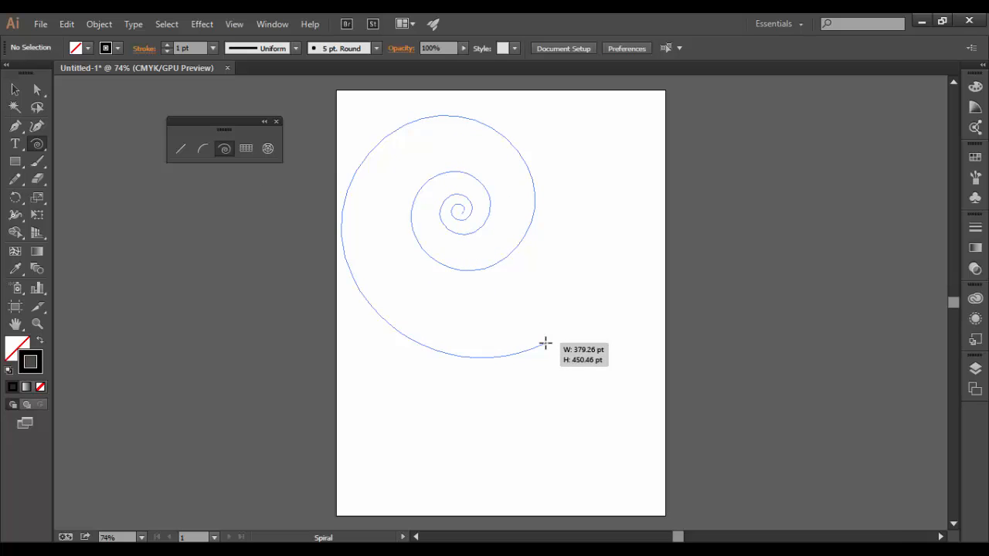
{"action": "left_click_drag", "start_coordinate": [545, 343], "coordinate": [605, 414]}
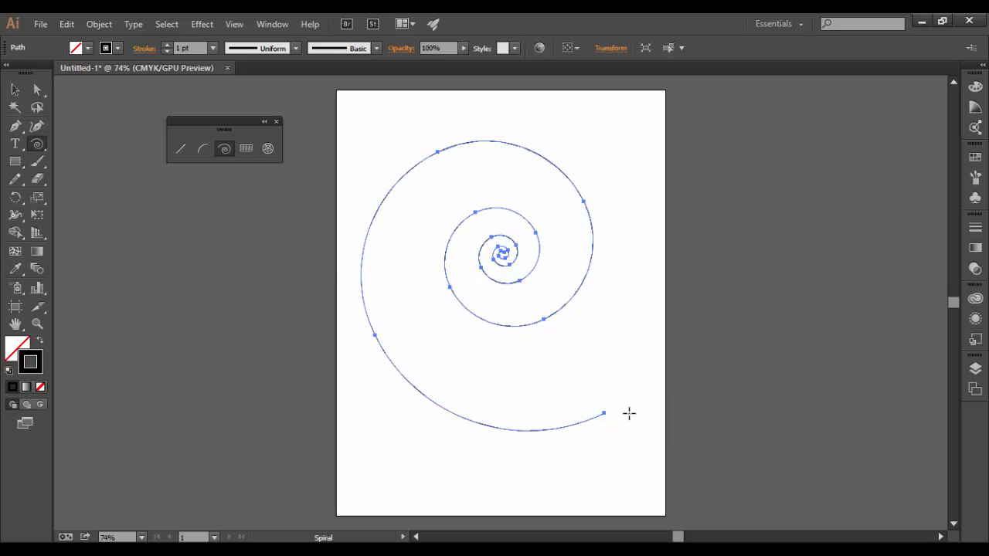
Convert the large spiral into a guide and check its entry inside Layer 1 of the layer list
{"action": "left_click", "coordinate": [234, 24]}
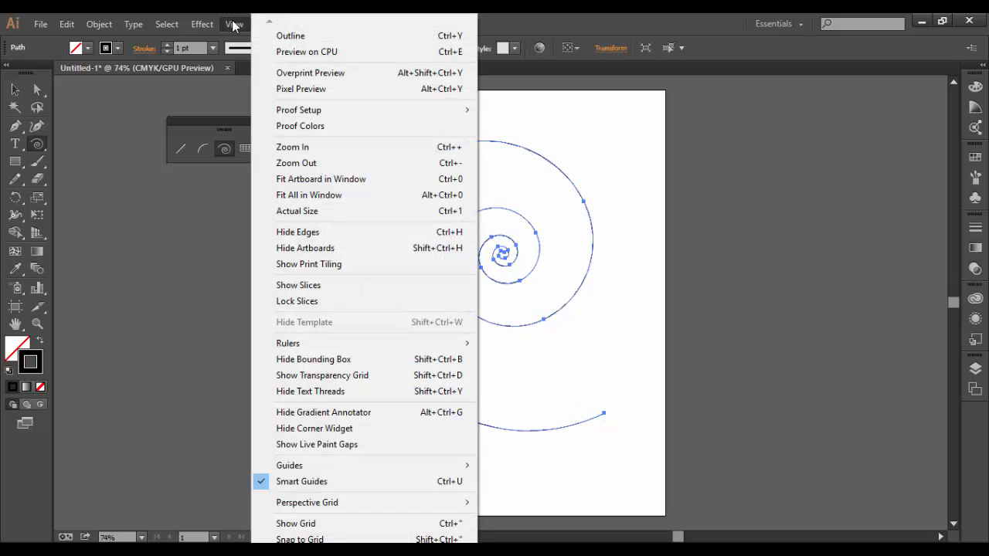
{"action": "mouse_move", "coordinate": [319, 469]}
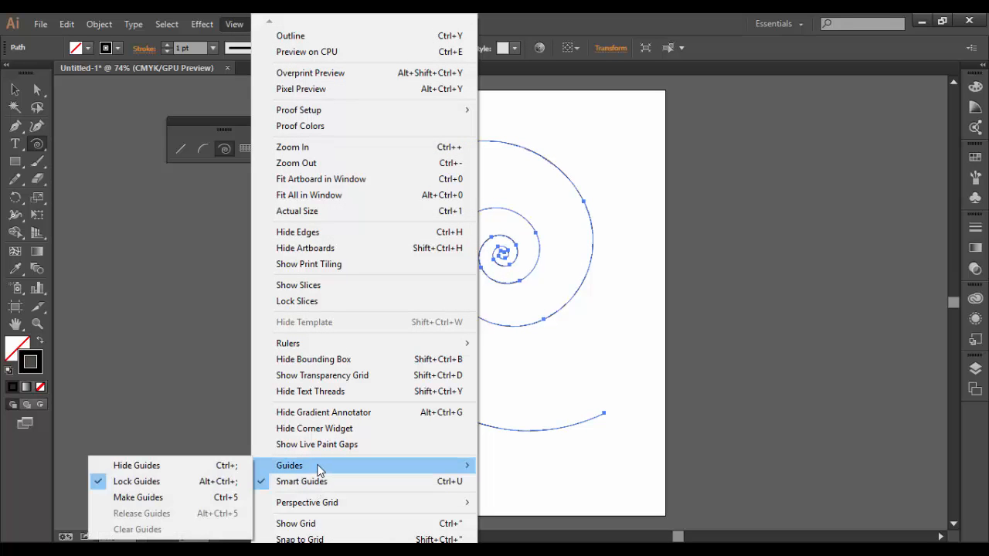
{"action": "left_click", "coordinate": [158, 499]}
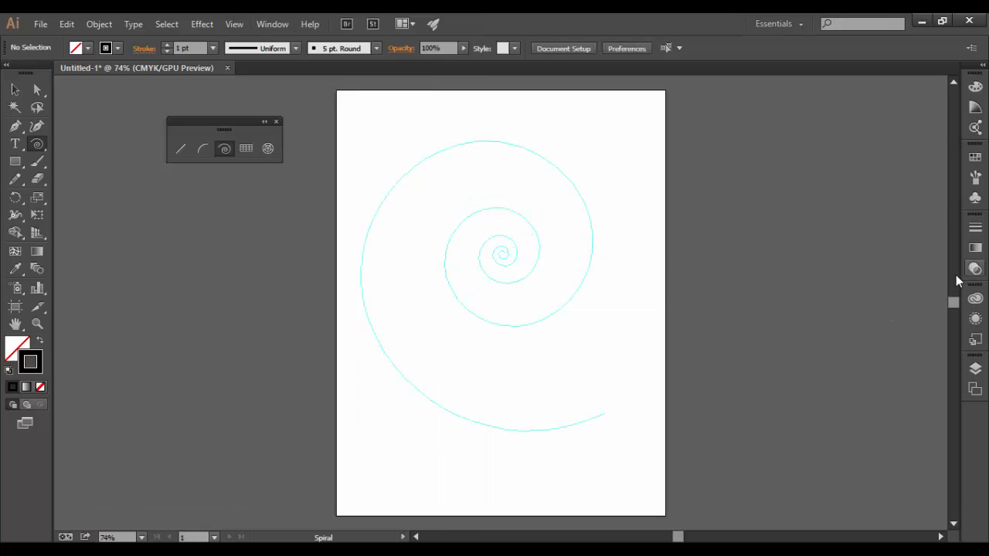
{"action": "left_click", "coordinate": [975, 369]}
{"action": "left_click", "coordinate": [829, 377]}
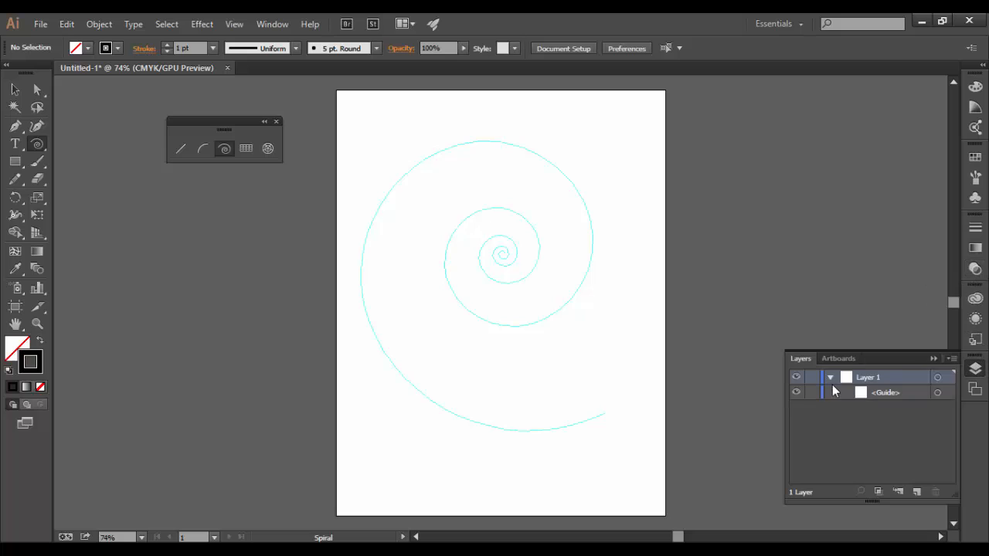
{"action": "left_click", "coordinate": [914, 392]}
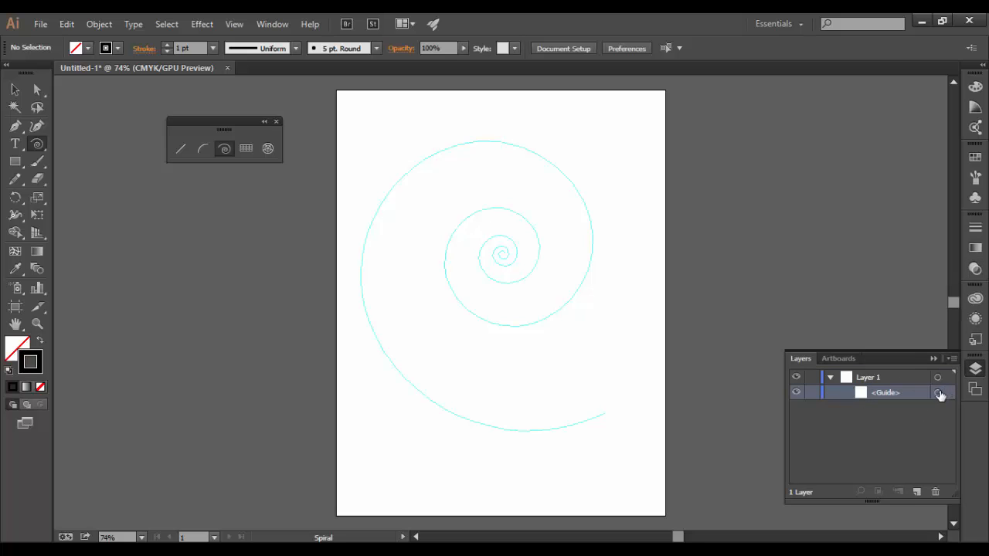
{"action": "left_click", "coordinate": [831, 377]}
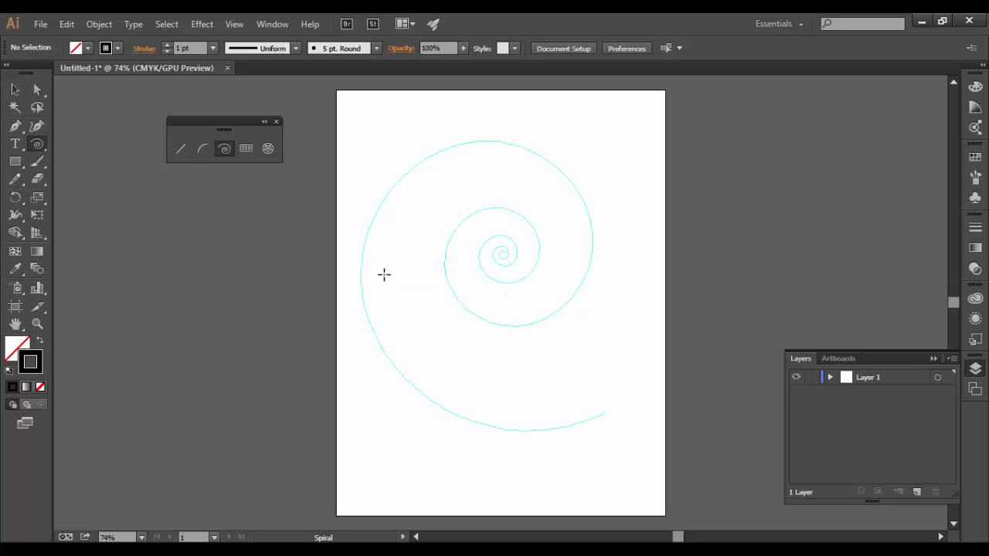
Draw eight straight line segments bridging neighbouring coils of the spiral guide, working inward from the bottom, and deselect the last one
{"action": "left_click", "coordinate": [180, 149]}
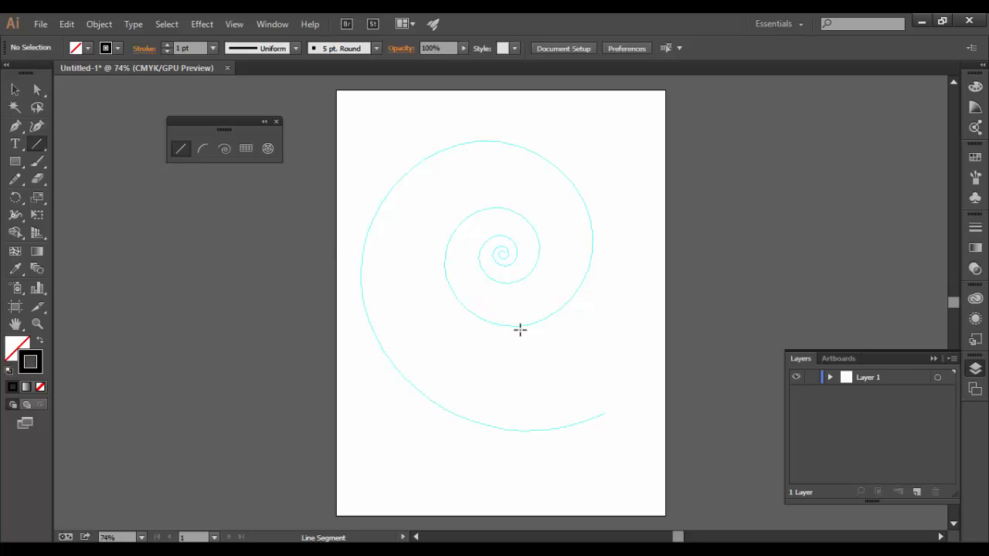
{"action": "left_click_drag", "start_coordinate": [526, 325], "coordinate": [520, 430]}
{"action": "left_click_drag", "start_coordinate": [464, 308], "coordinate": [399, 371]}
{"action": "left_click_drag", "start_coordinate": [441, 261], "coordinate": [364, 244]}
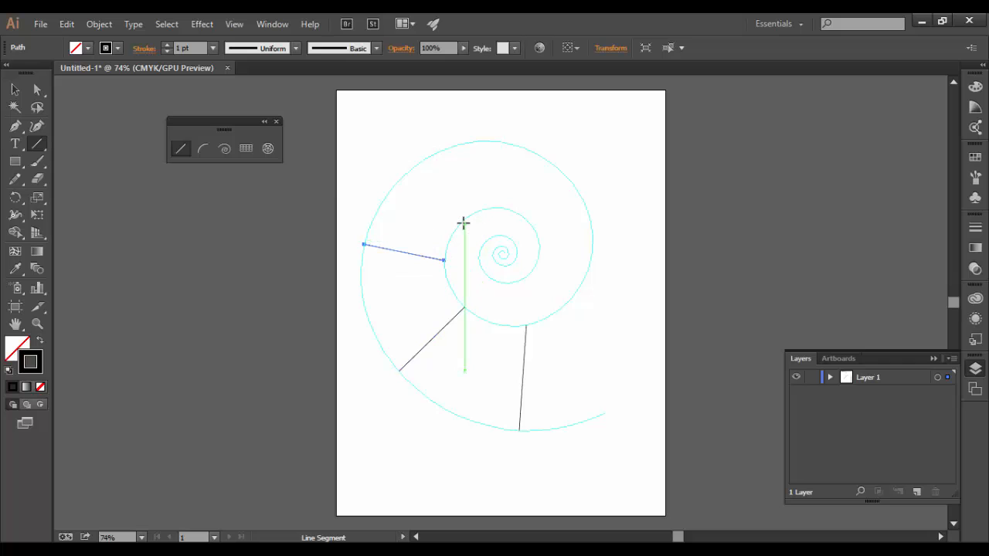
{"action": "left_click_drag", "start_coordinate": [462, 218], "coordinate": [420, 162]}
{"action": "left_click_drag", "start_coordinate": [502, 207], "coordinate": [522, 146]}
{"action": "left_click_drag", "start_coordinate": [536, 231], "coordinate": [591, 226]}
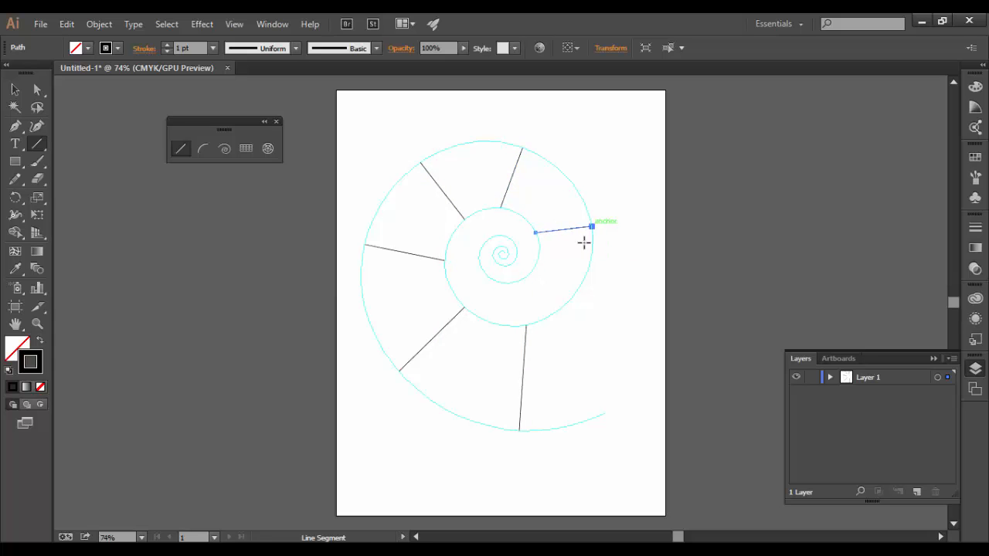
{"action": "left_click_drag", "start_coordinate": [527, 276], "coordinate": [548, 317]}
{"action": "left_click_drag", "start_coordinate": [500, 283], "coordinate": [489, 322]}
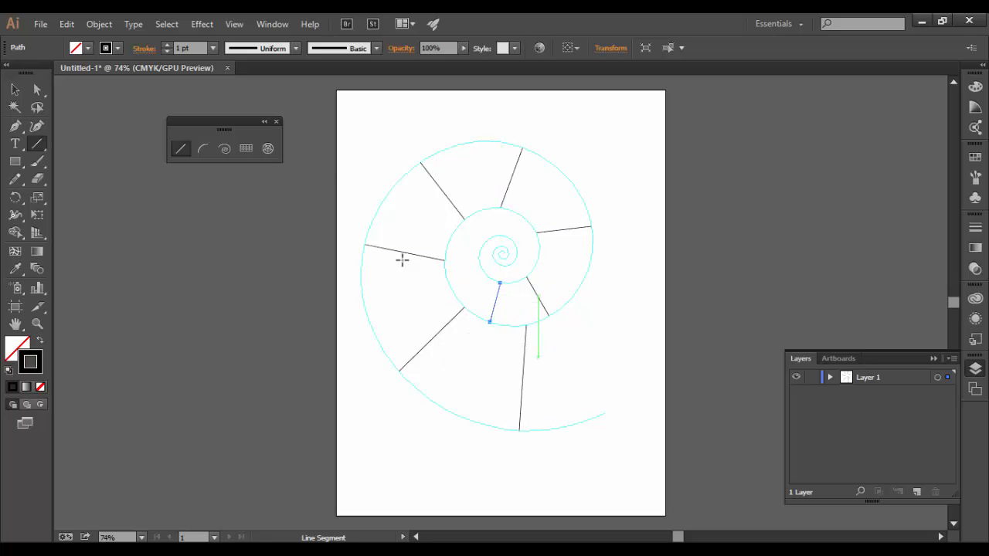
{"action": "left_click", "coordinate": [14, 90]}
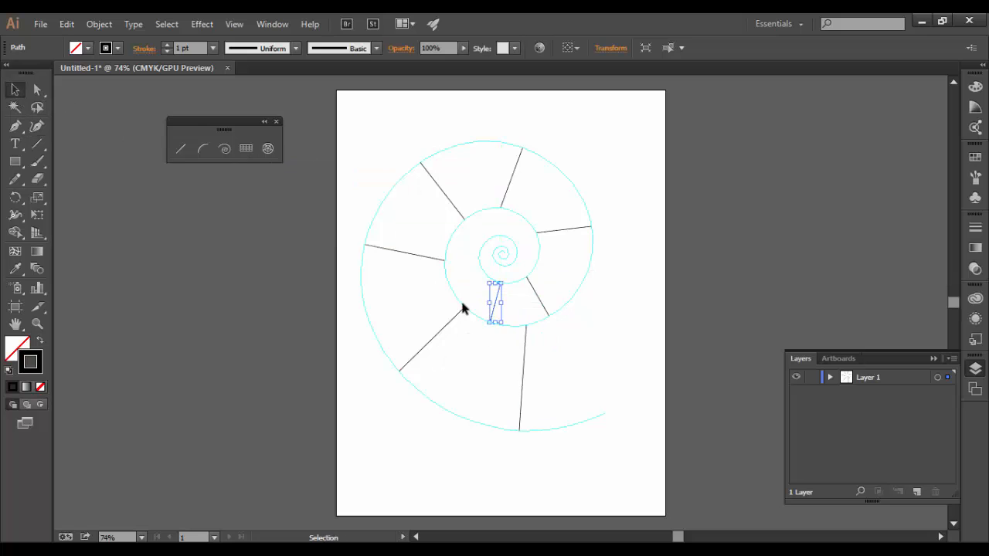
{"action": "left_click", "coordinate": [525, 410]}
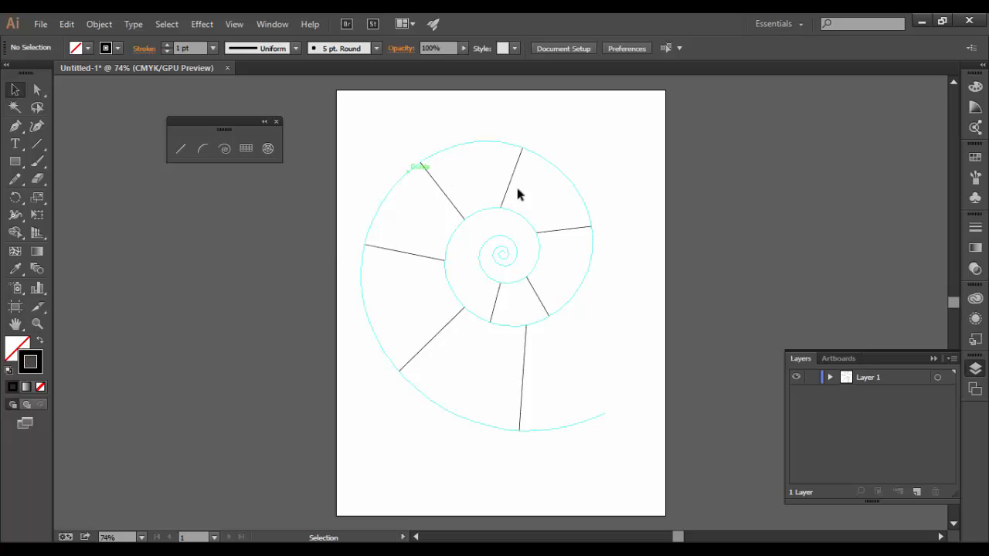
Hide the guides to view the line segments on their own, and show the guides again
{"action": "left_click", "coordinate": [163, 25]}
{"action": "mouse_move", "coordinate": [232, 24]}
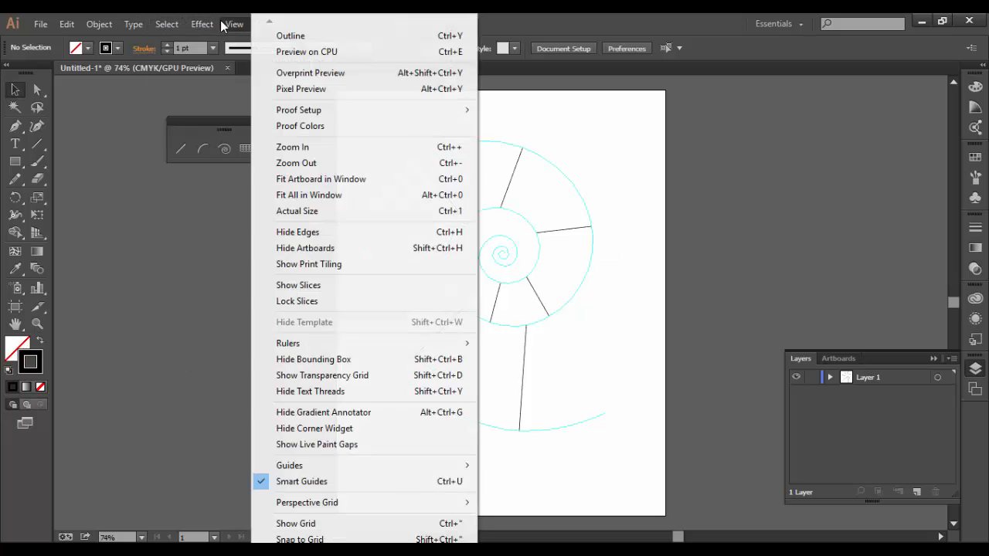
{"action": "mouse_move", "coordinate": [319, 463]}
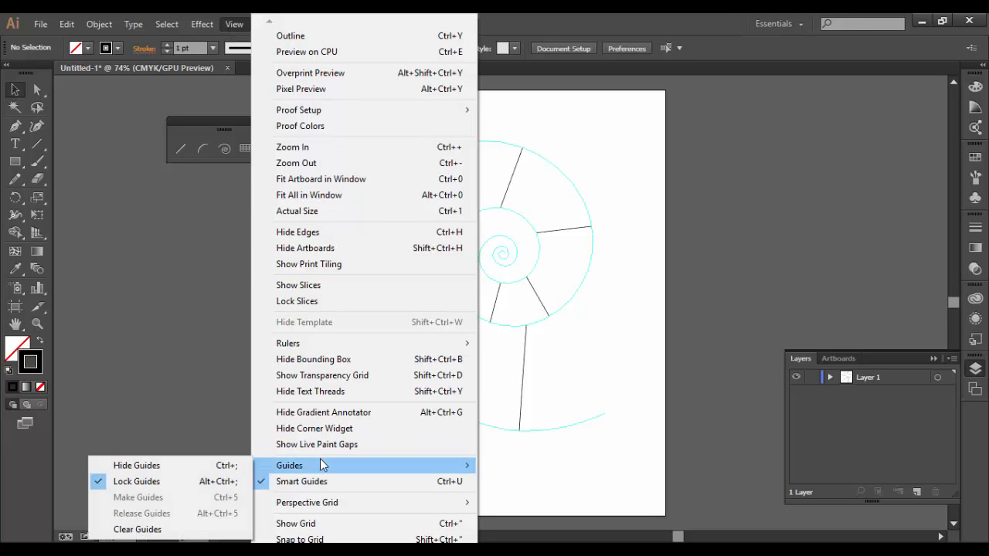
{"action": "left_click", "coordinate": [193, 467]}
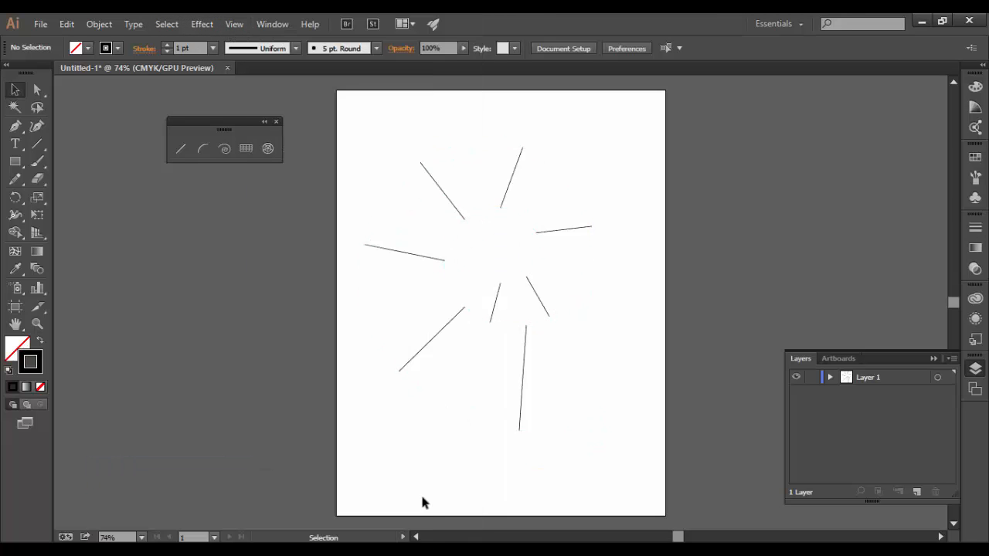
{"action": "left_click", "coordinate": [232, 24]}
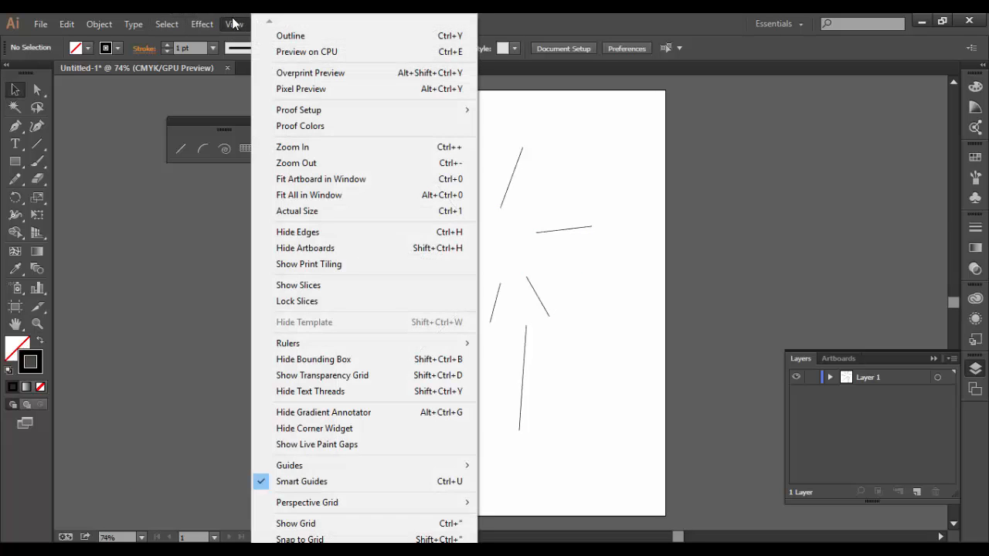
{"action": "mouse_move", "coordinate": [324, 465]}
{"action": "left_click", "coordinate": [159, 466]}
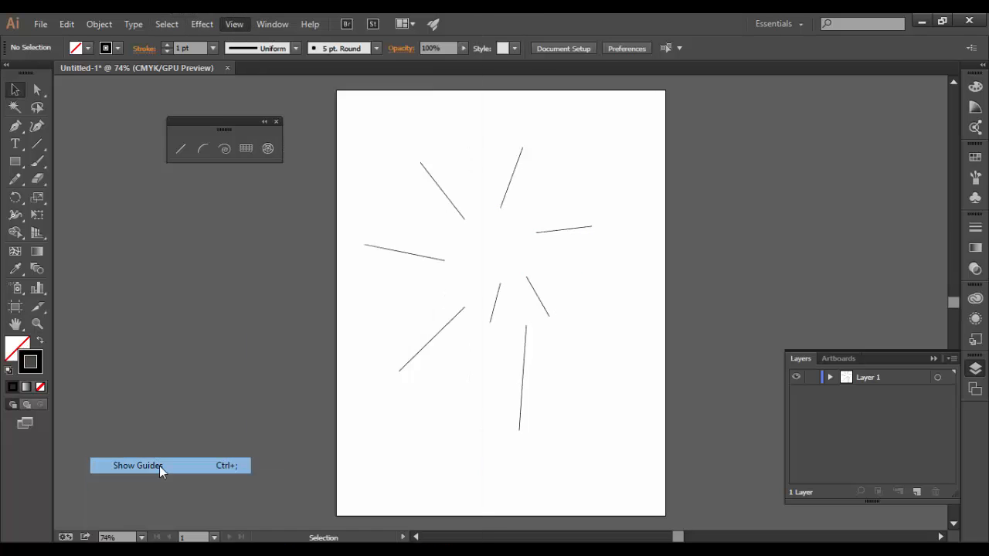
Clear all guides from the document to remove the spiral guide
{"action": "left_click", "coordinate": [234, 24]}
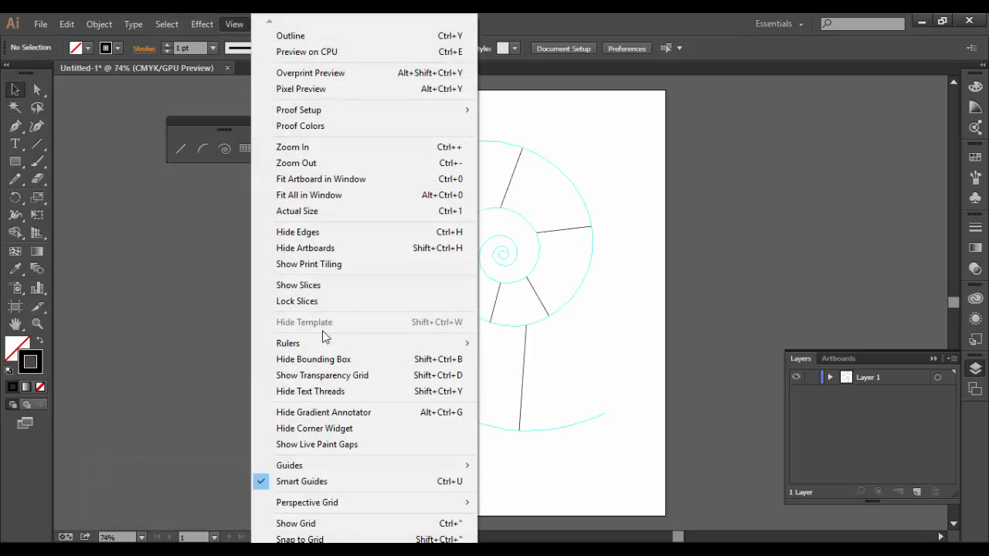
{"action": "mouse_move", "coordinate": [316, 466]}
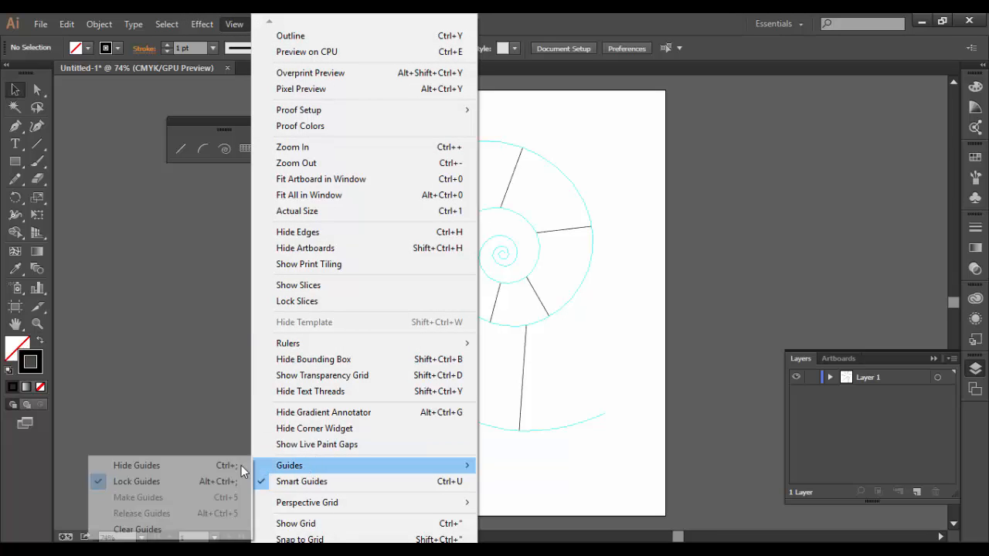
{"action": "left_click", "coordinate": [164, 530]}
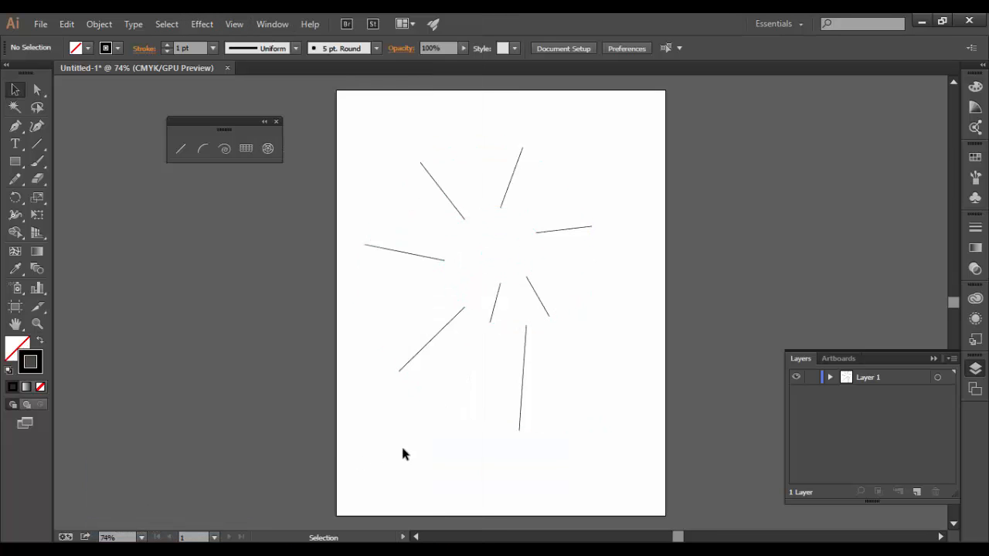
Delete all the line segments and draw a new large spiral in the upper part of the artboard
{"action": "left_click_drag", "start_coordinate": [342, 115], "coordinate": [690, 483]}
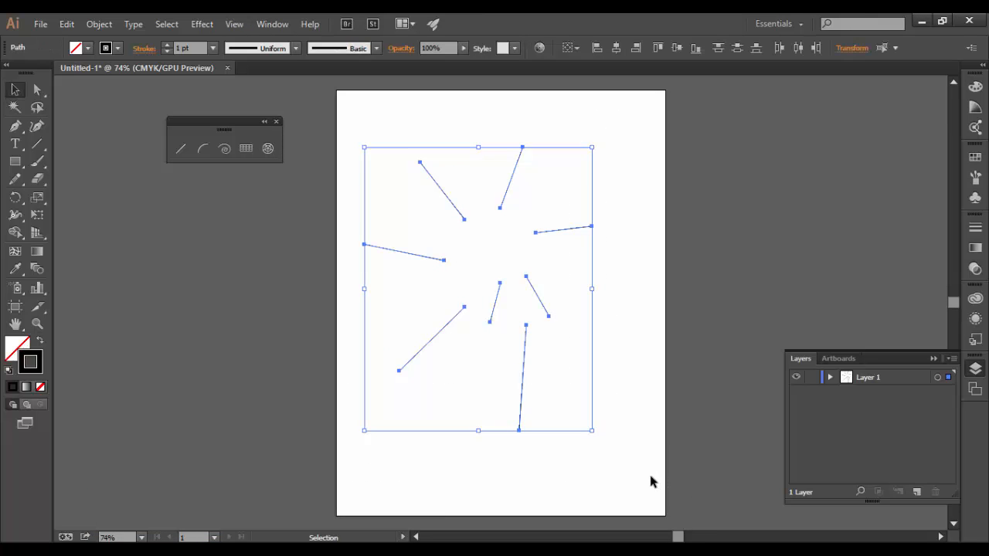
{"action": "key", "text": "Delete"}
{"action": "left_click", "coordinate": [224, 149]}
{"action": "left_click_drag", "start_coordinate": [499, 220], "coordinate": [550, 375]}
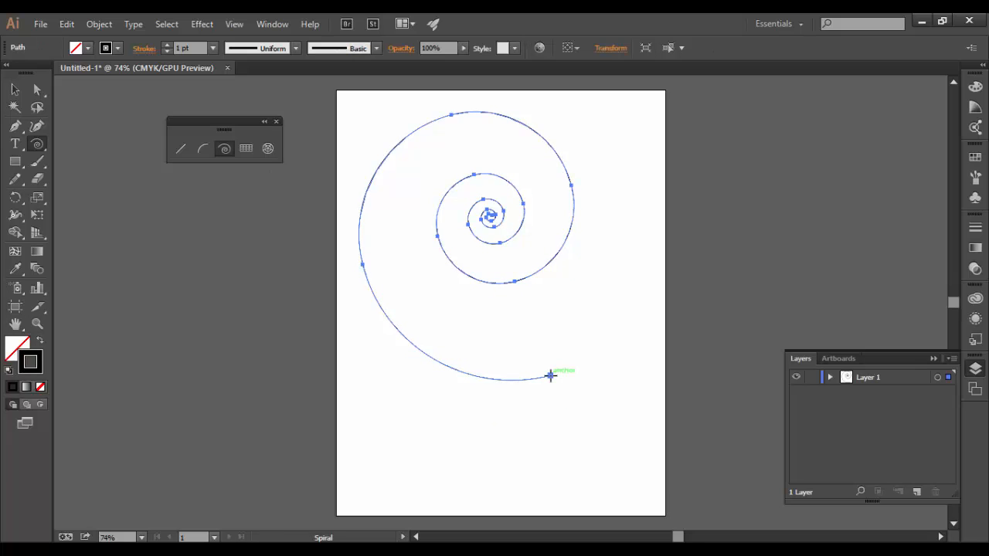